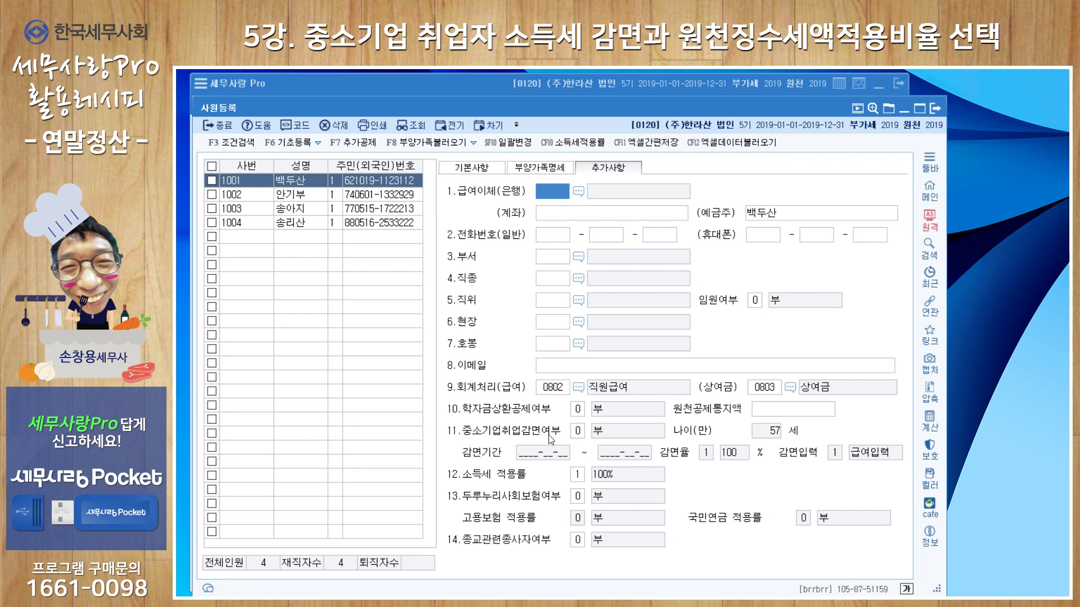
Look at the SME employment reduction setting (중소기업취업감면여부), comparing the first employee with the third and fourth employees.
left_click(578, 431)
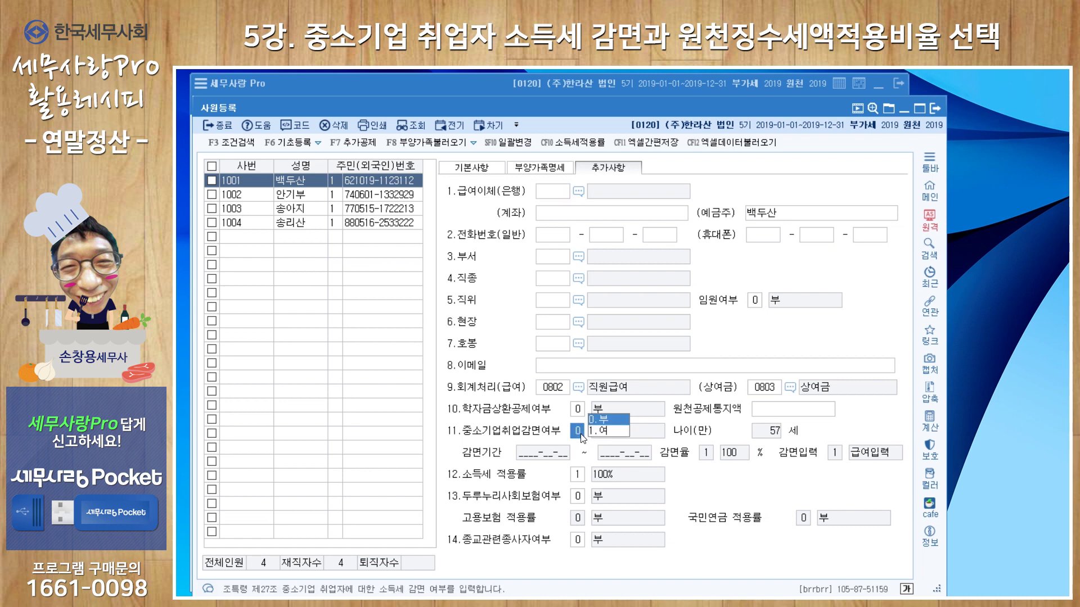
left_click(312, 196)
left_click(312, 215)
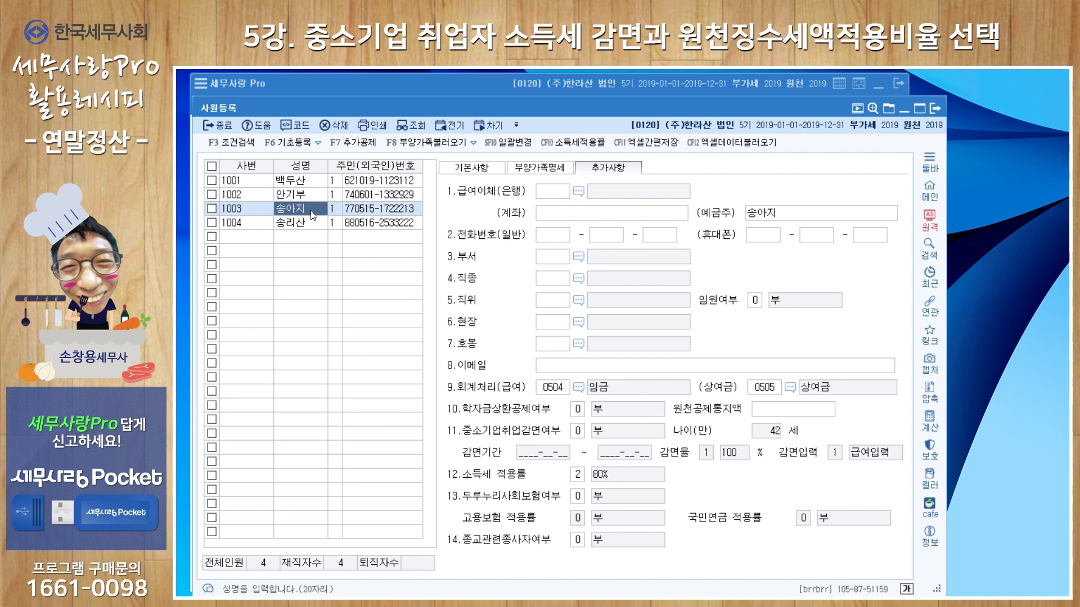
left_click(310, 226)
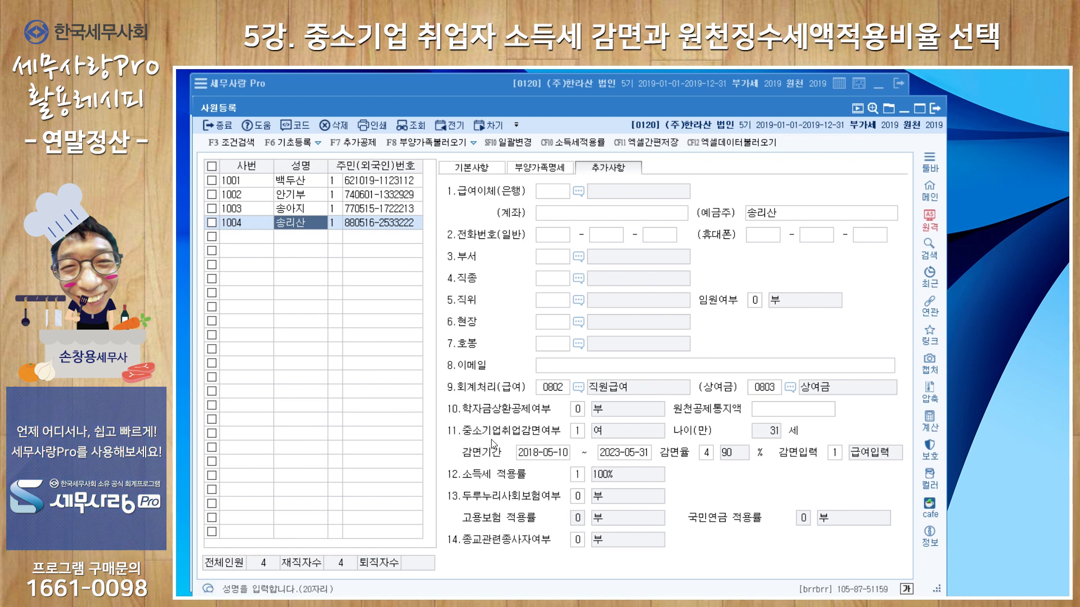
Examine the fourth employee's SME employment reduction settings: eligibility, reduction period, reduction rate (감면율) options and reduction input (감면입력) options.
left_click(579, 434)
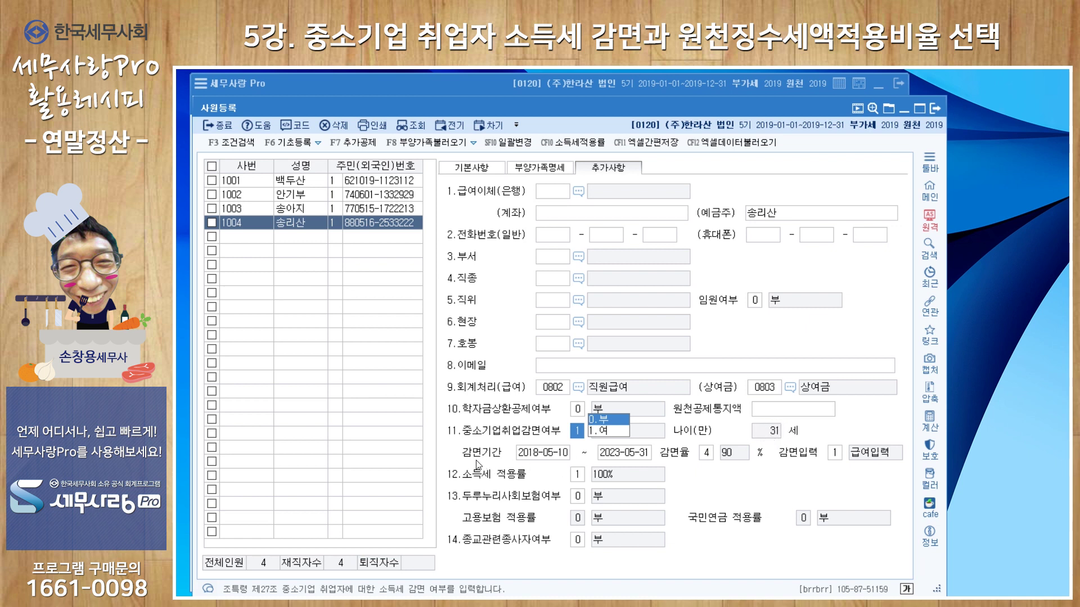
key("Return")
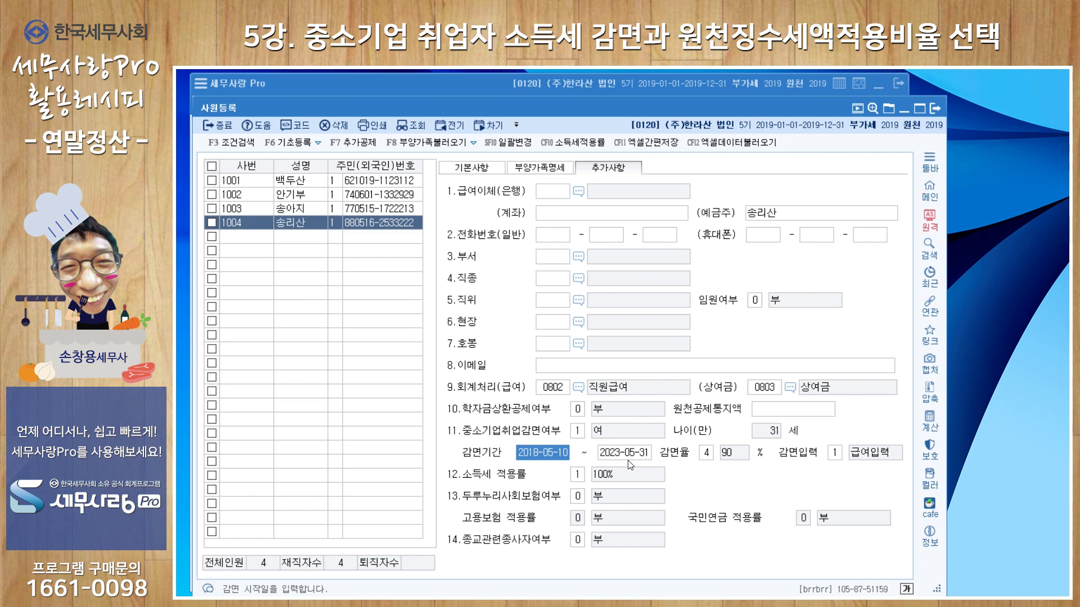
left_click(706, 455)
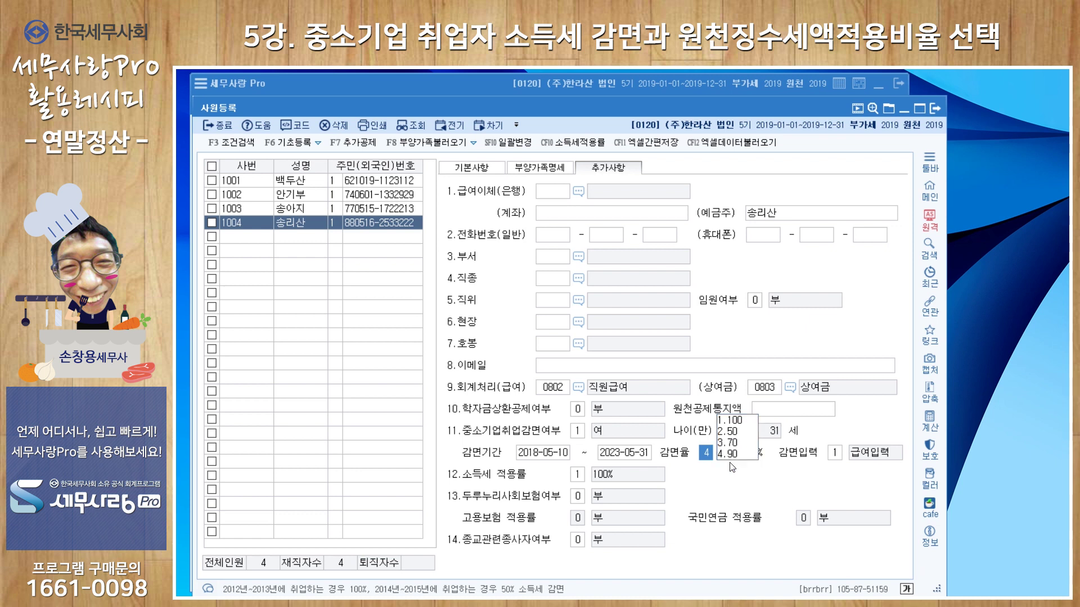
left_click(835, 457)
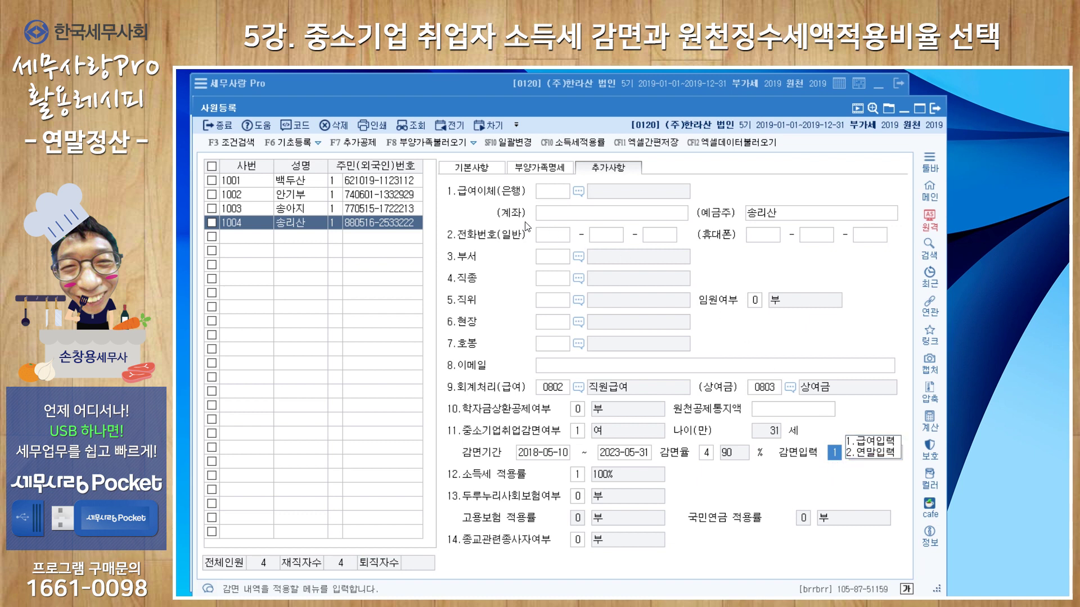
Open payroll data entry (급여자료입력), load January 2019 and view the fourth employee's reduction rate and deductions.
mouse_move(406, 88)
left_click(245, 194)
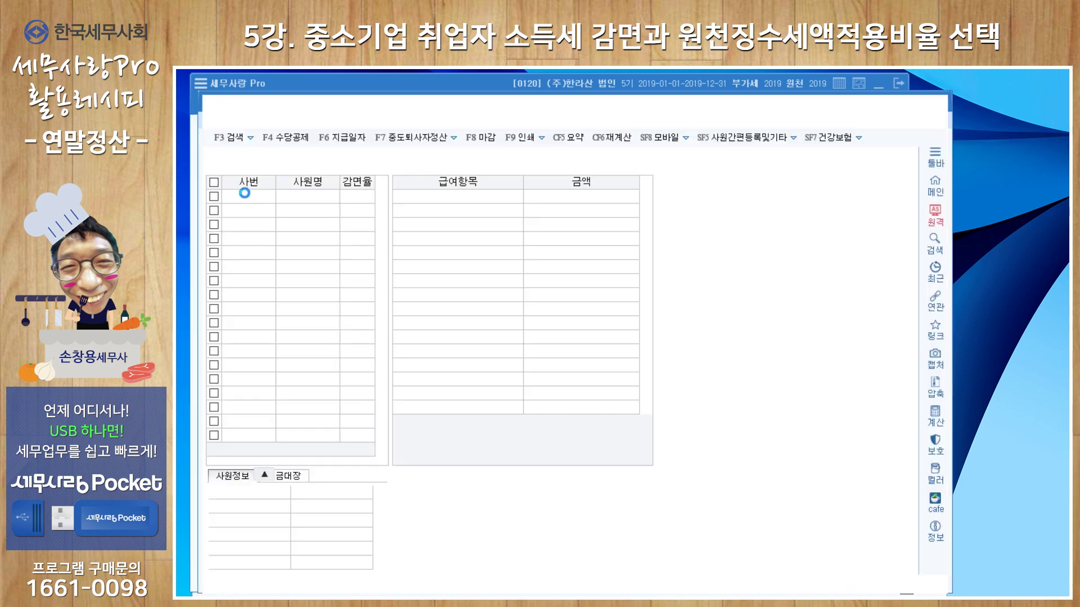
type("1")
key("Return")
key("Return")
key("Return")
key("Return")
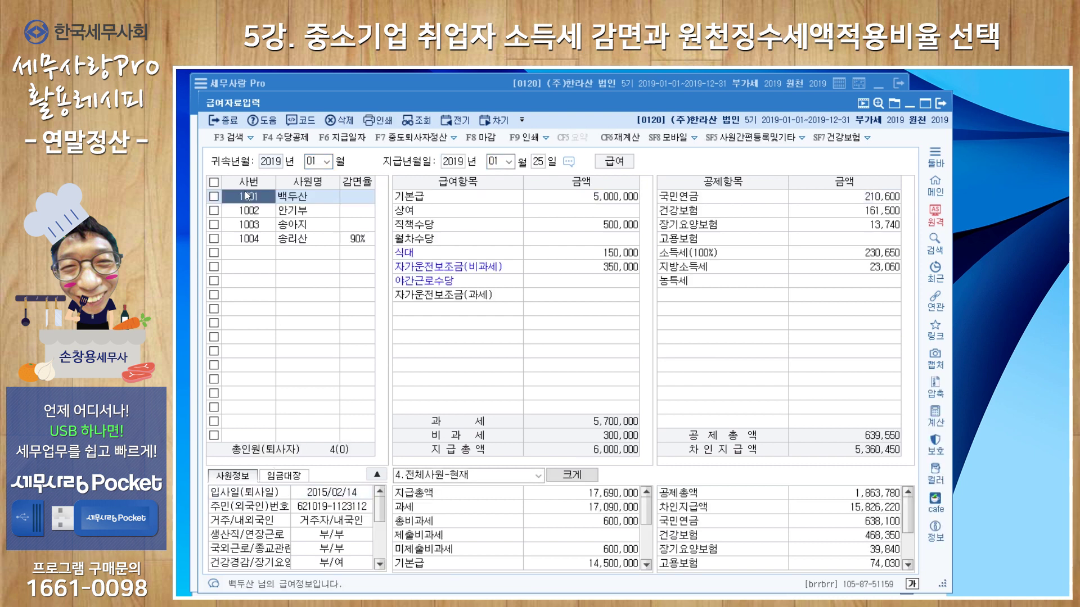
left_click(250, 240)
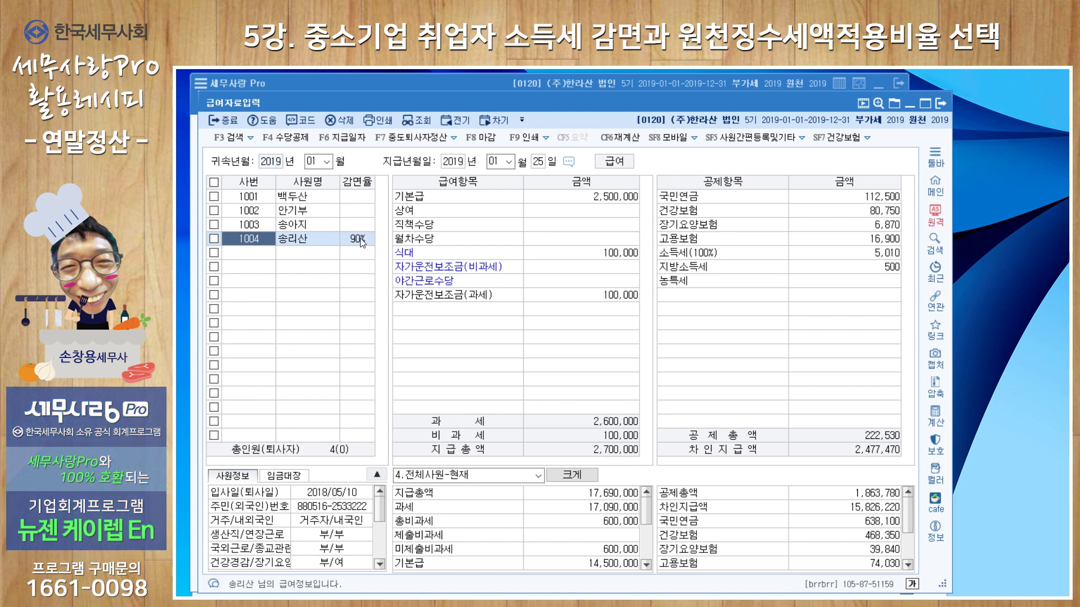
Return to employee registration (사원등록) and set the fourth employee's reduction input (감면입력) to 2.연말입력.
left_click(400, 85)
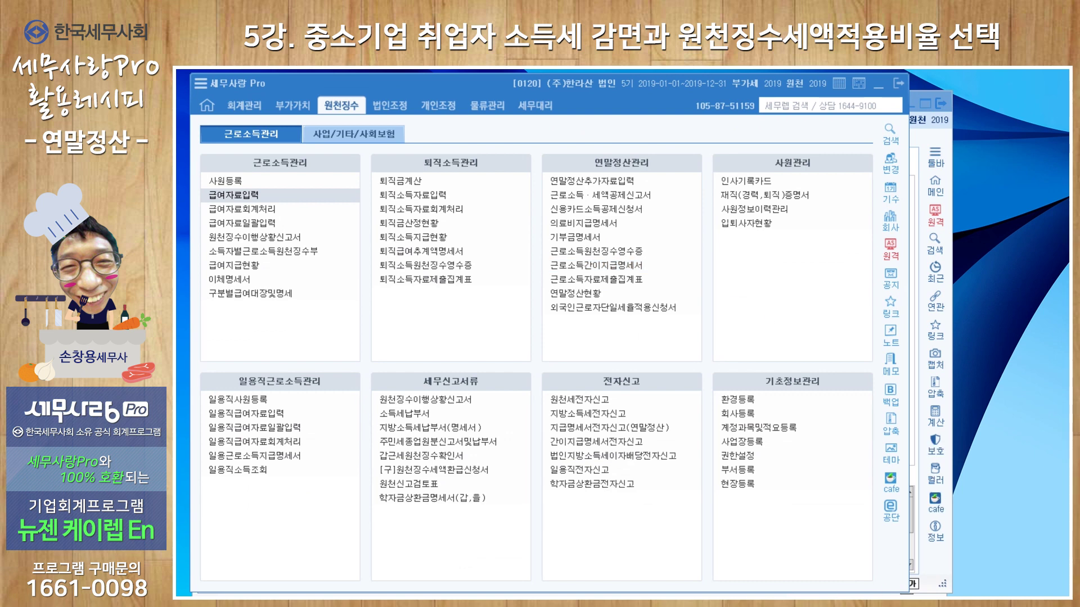
key("ctrl+Tab")
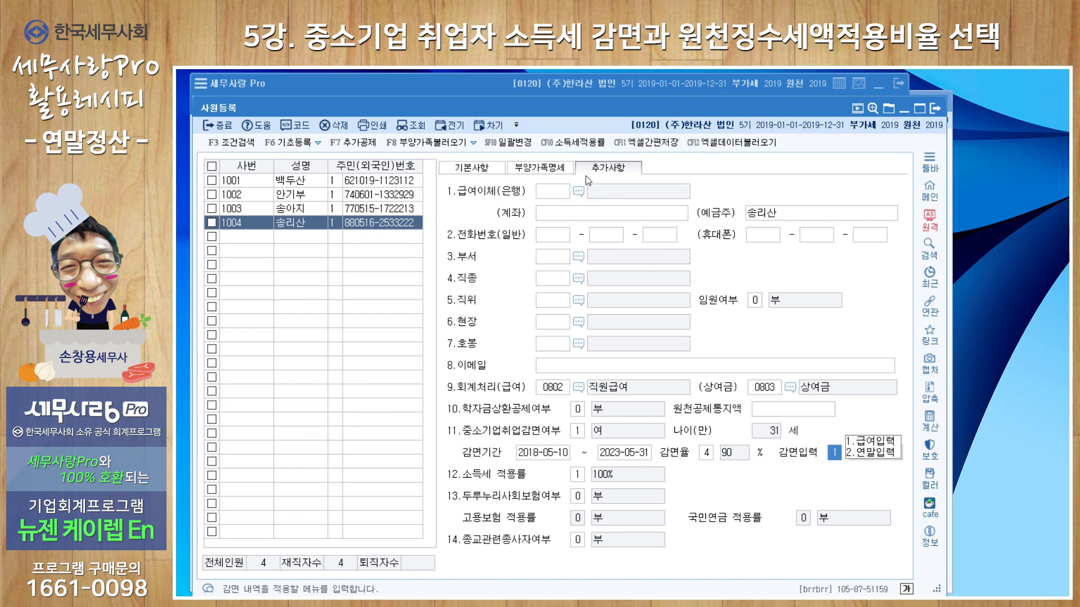
left_click(860, 454)
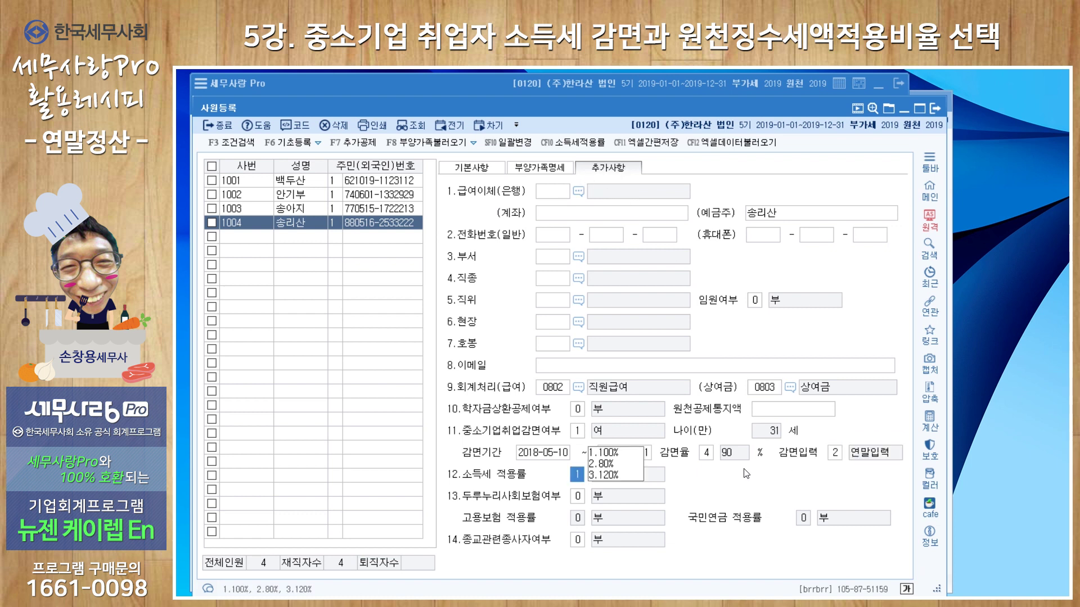
Reload the January 2019 payroll data in 급여자료입력 and check the fourth employee's reduction rate (감면율) entry.
mouse_move(853, 605)
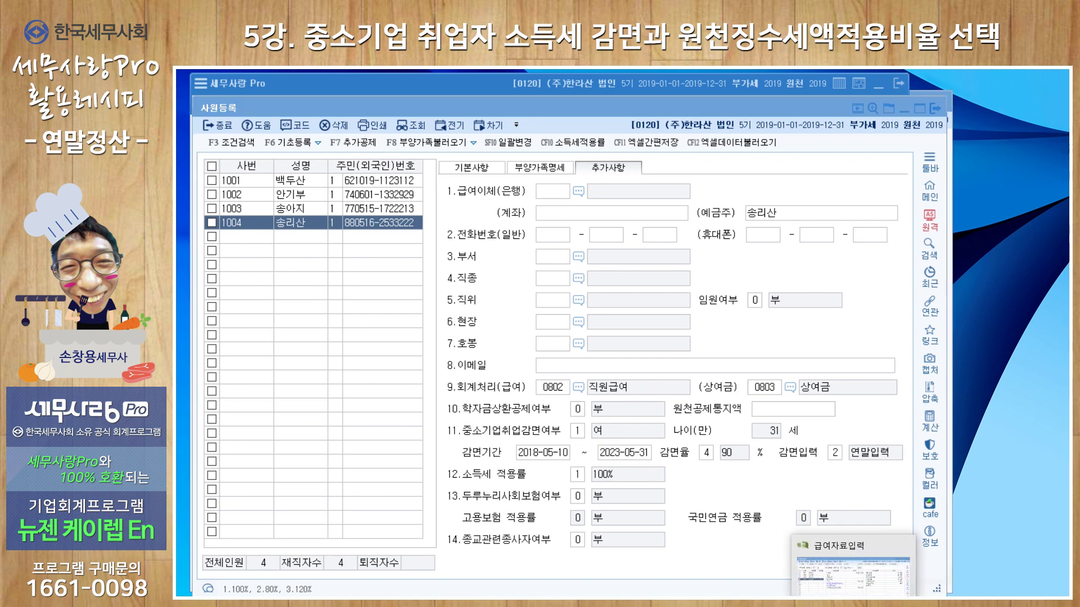
left_click(852, 574)
left_click(313, 162)
key("Return")
key("Return")
key("Return")
key("Return")
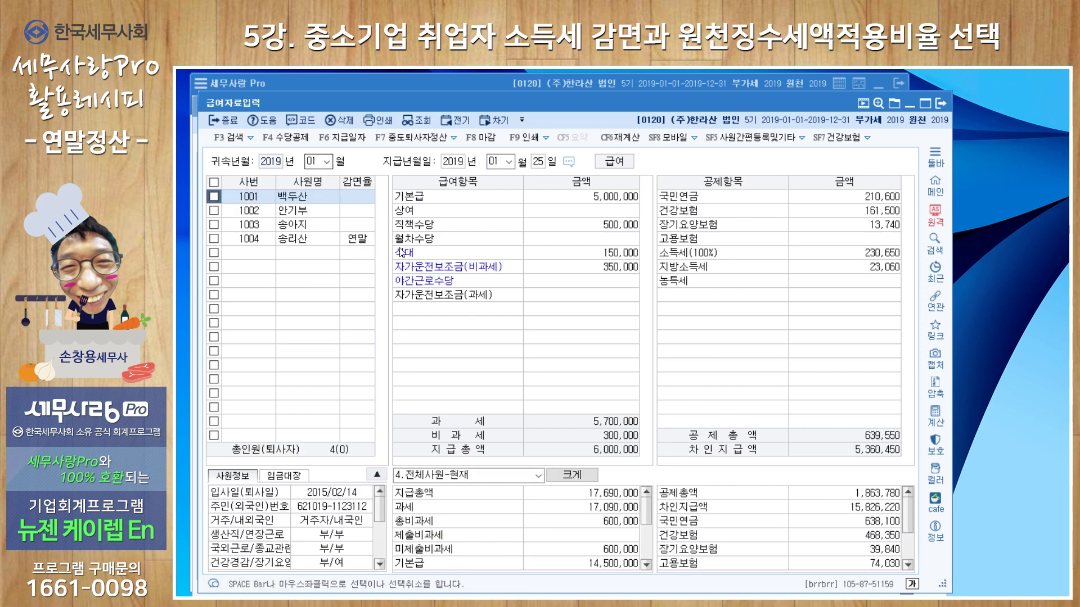
left_click(361, 241)
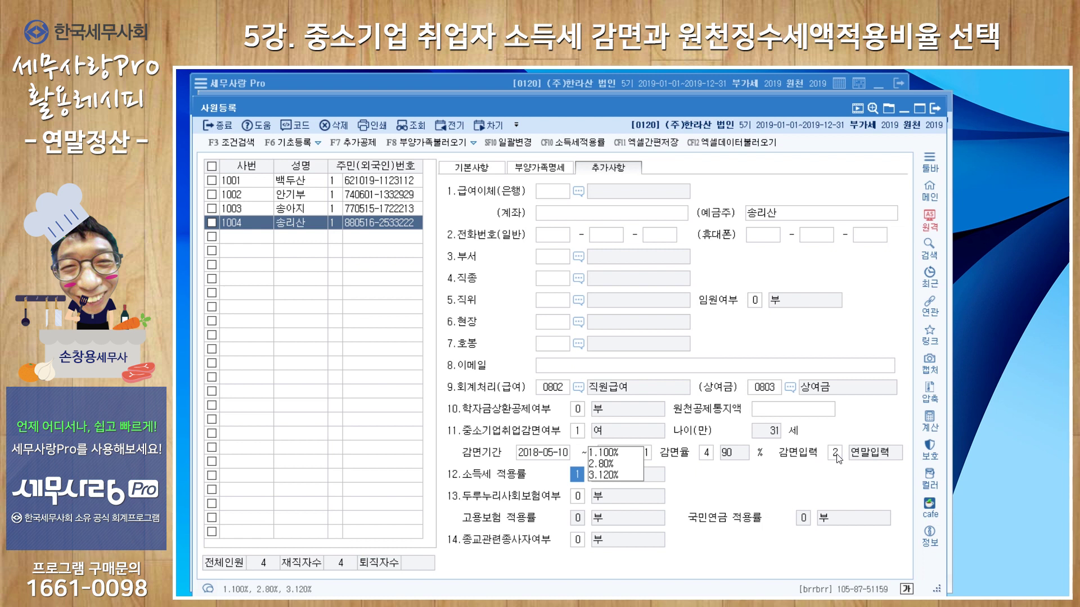
Set the fourth employee's reduction input (감면입력) to 1.급여입력 in employee registration.
left_click(835, 453)
left_click(868, 442)
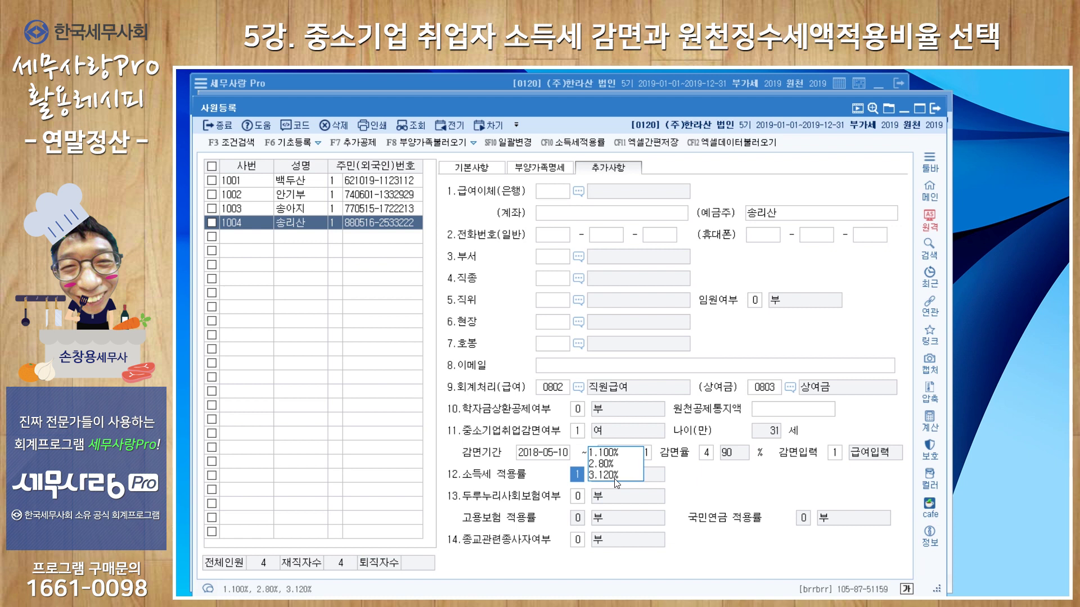
Check the third employee's income tax application rate (소득세 적용률) in employee registration and in the payroll data.
left_click(312, 211)
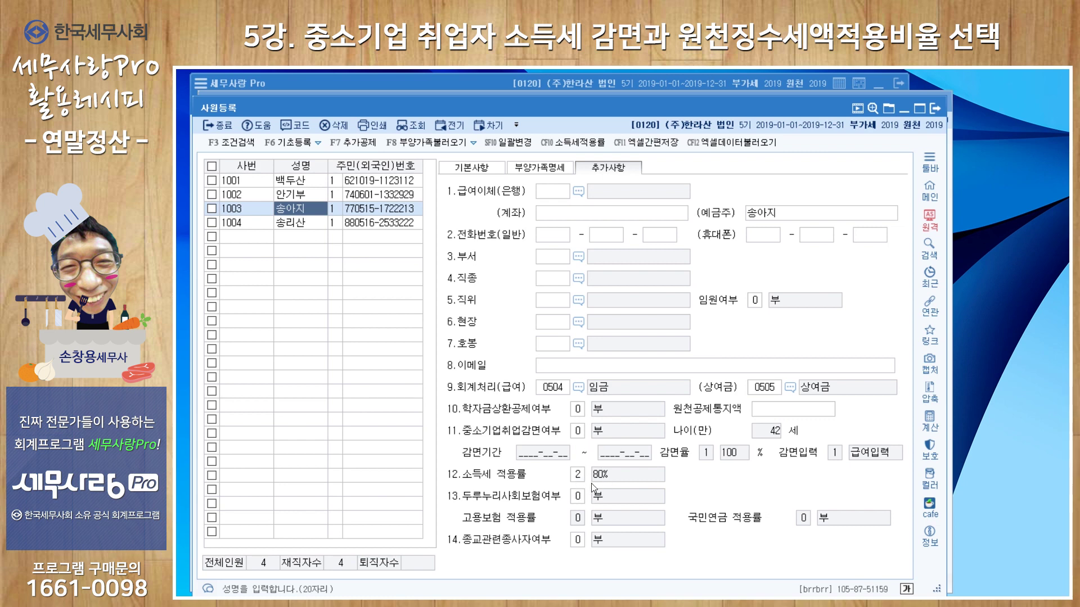
mouse_move(853, 602)
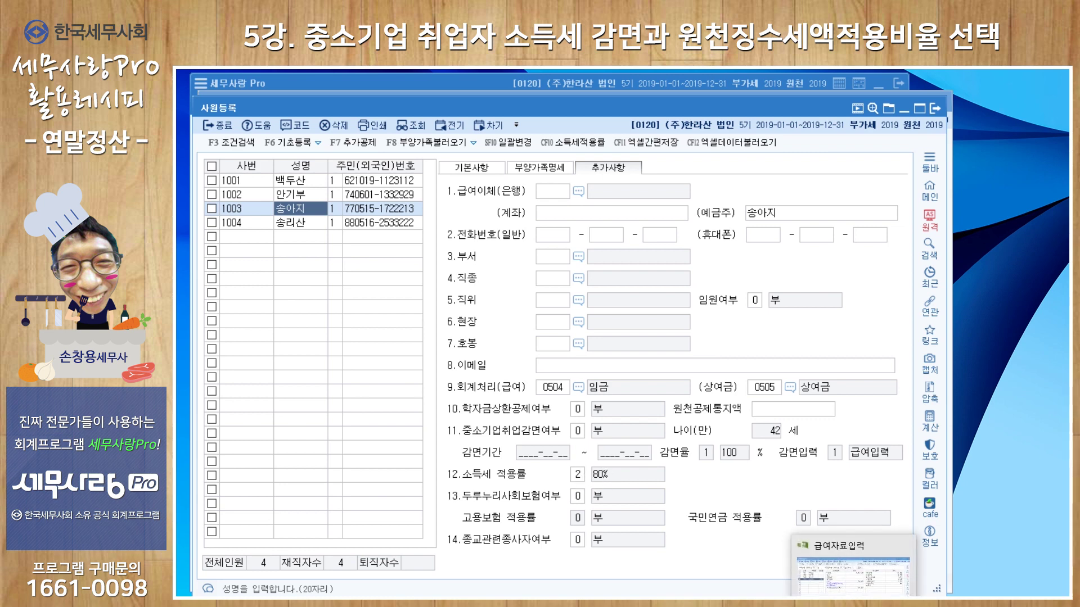
left_click(853, 602)
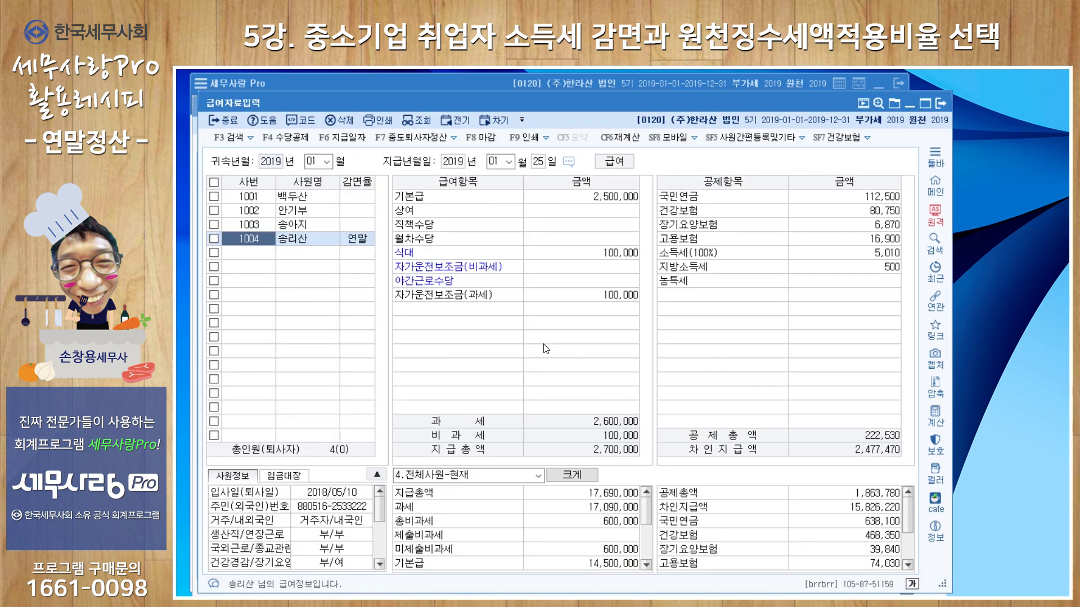
left_click(289, 227)
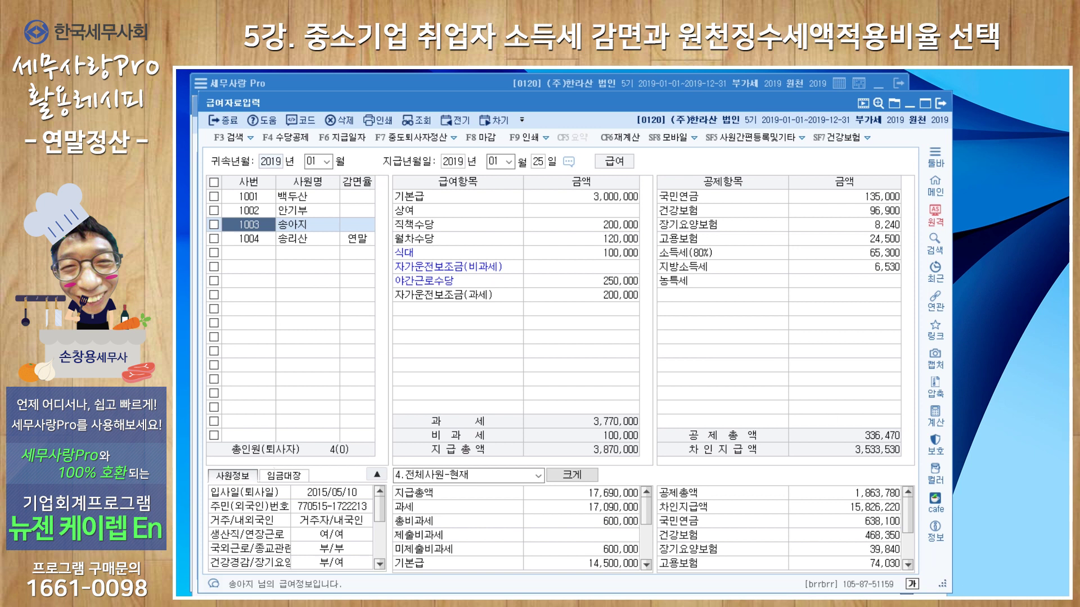
Set the third employee's income tax application rate (소득세 적용률) to 3.120% in employee registration.
left_click(819, 585)
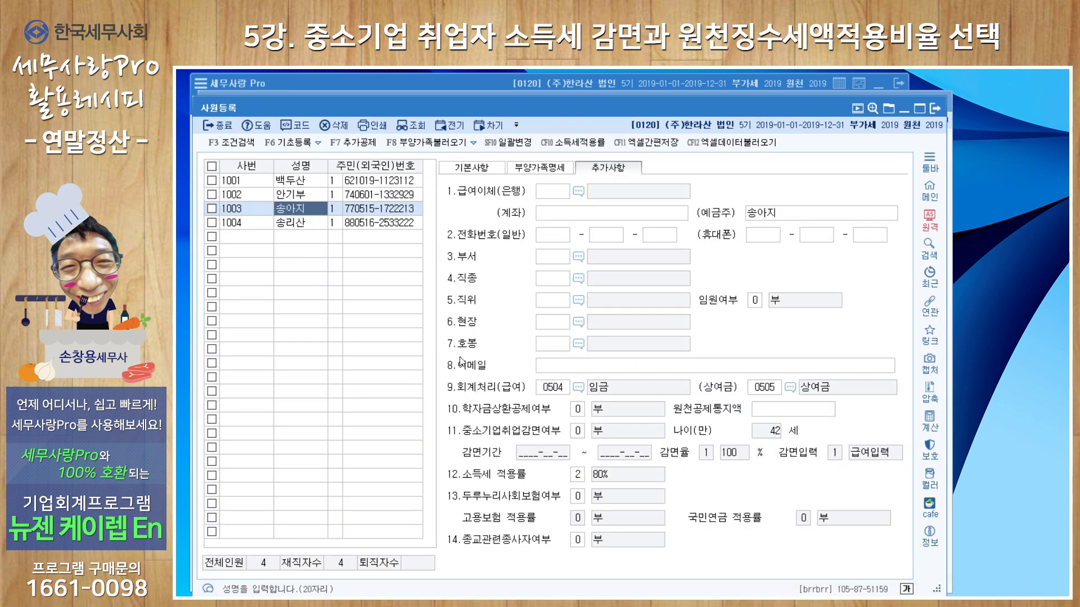
left_click(579, 476)
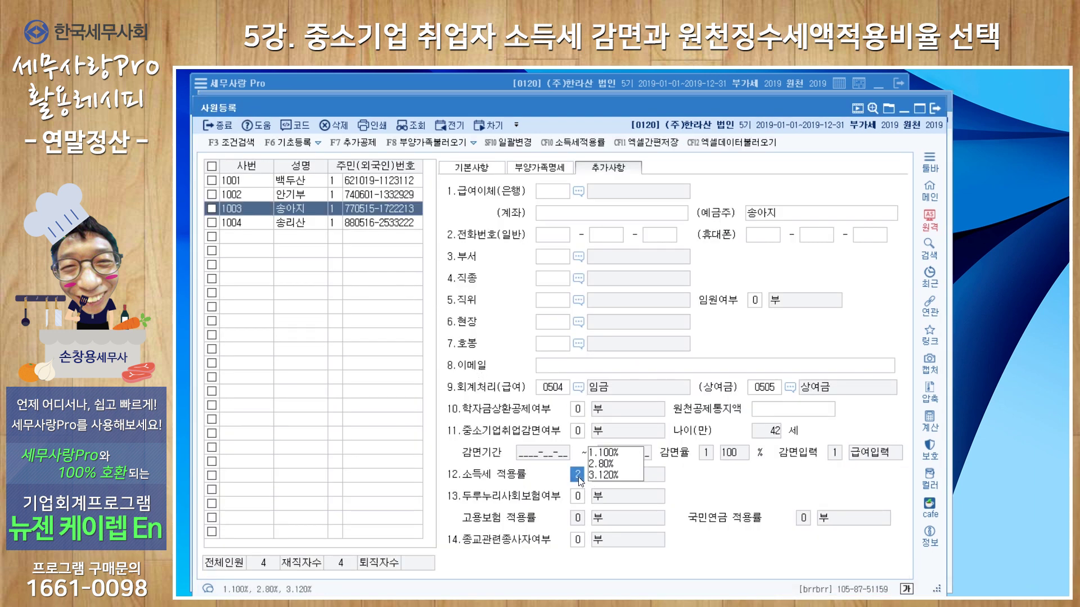
left_click(605, 475)
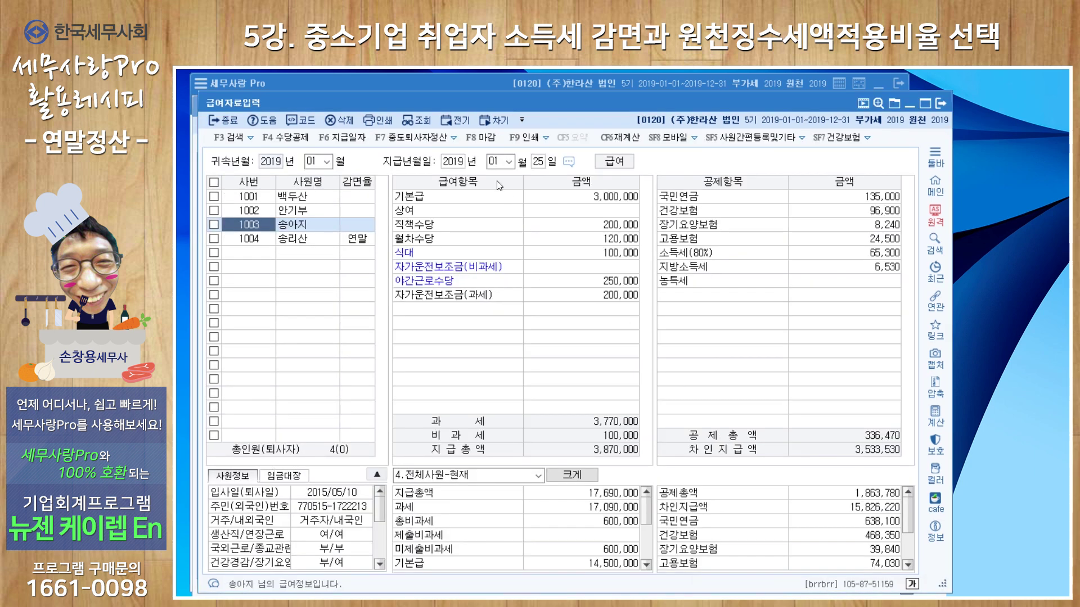
Reload the January 2019 payroll data and check the income tax rate applied to the third employee's deductions.
left_click(498, 162)
key("Return")
key("Return")
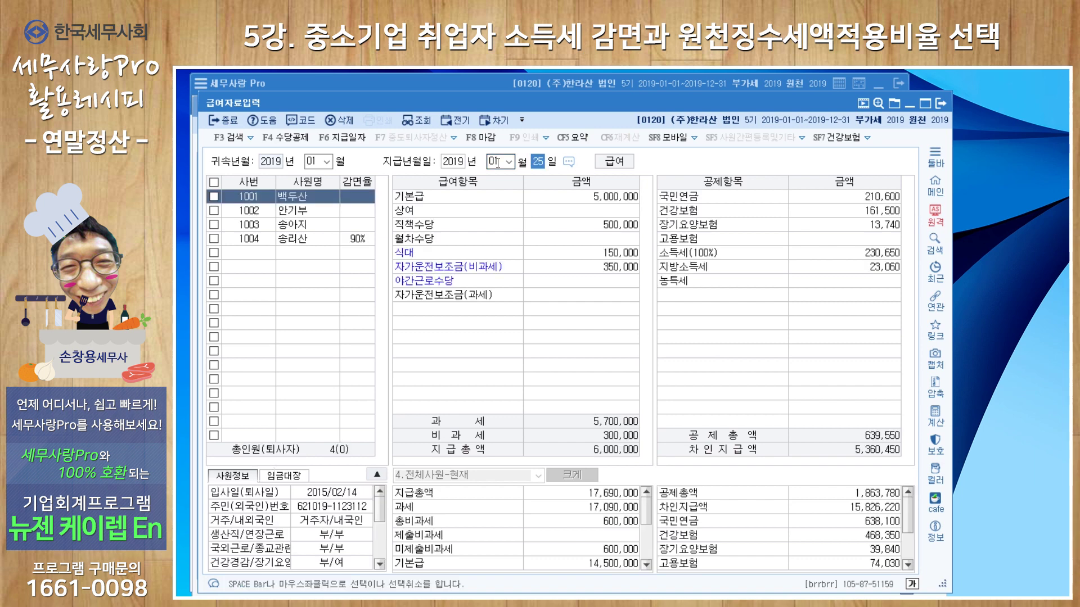
left_click(314, 231)
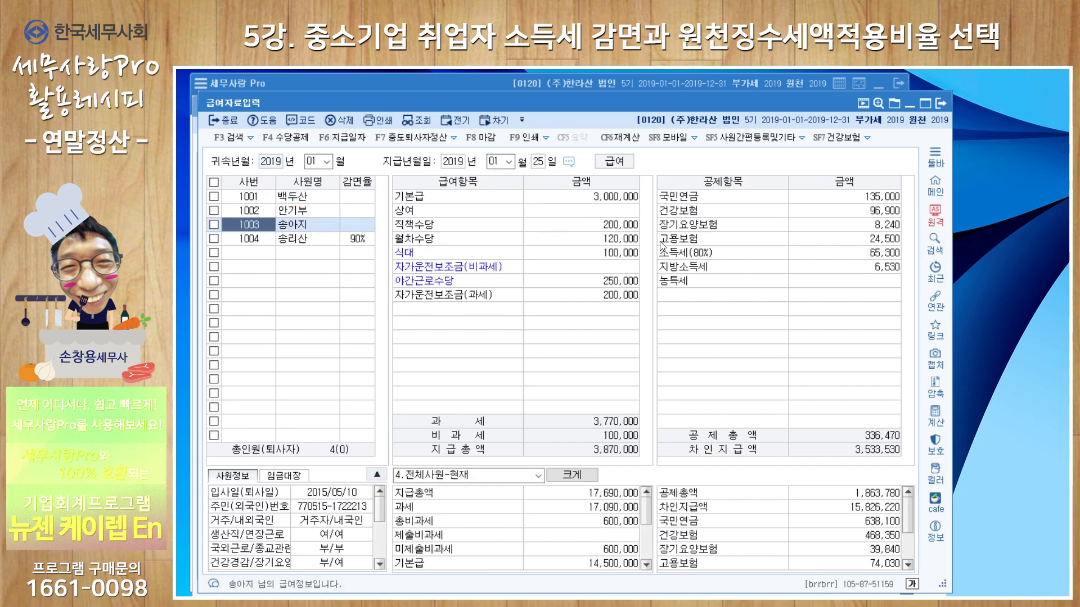
left_click(500, 162)
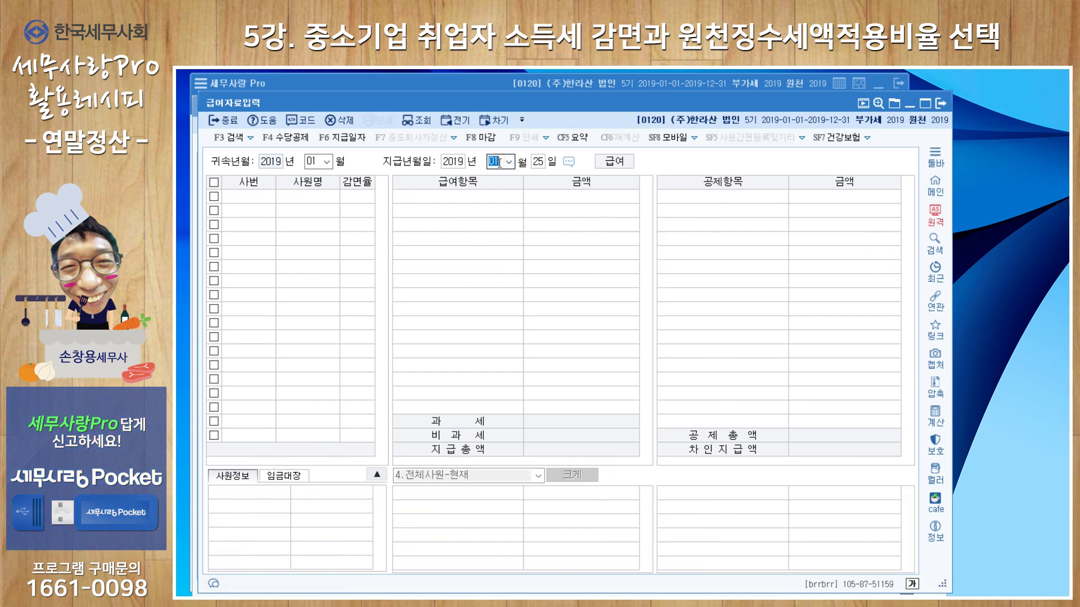
key("Return")
key("Return")
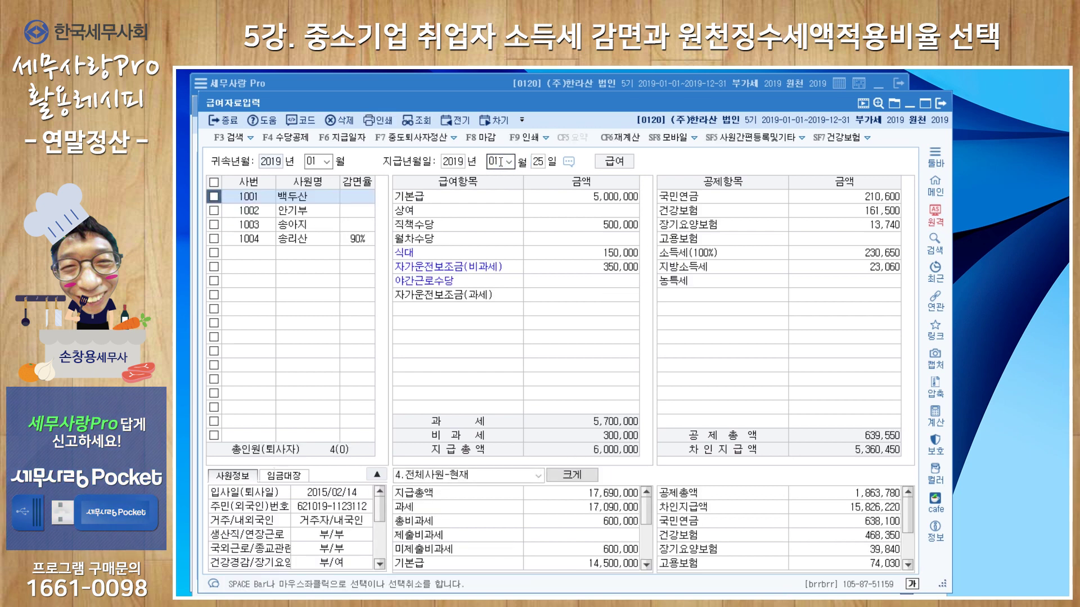
left_click(312, 222)
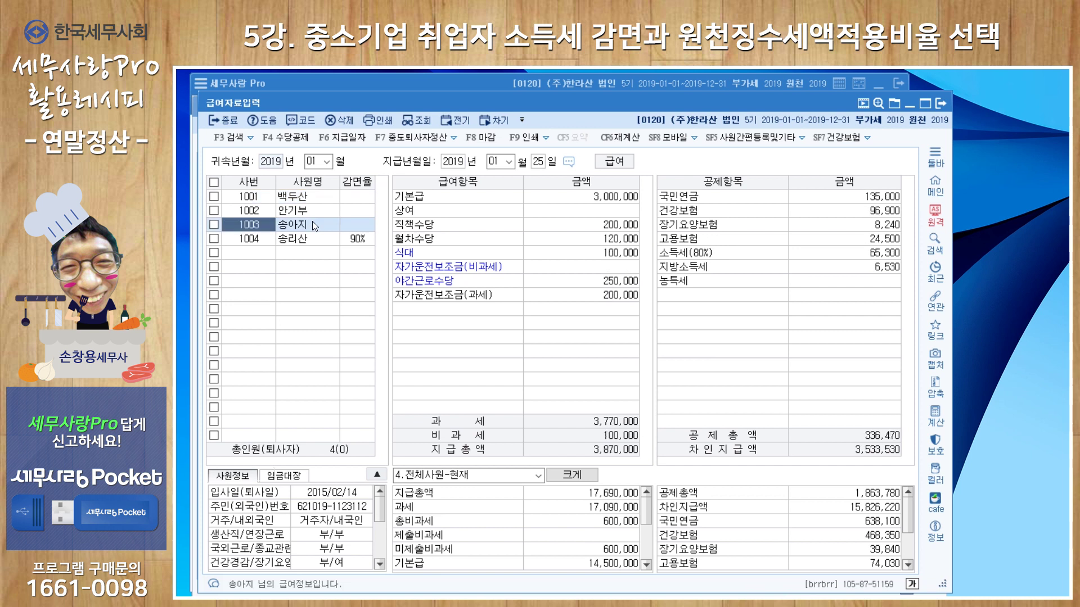
Compare the income tax rates and deduction amounts of the second, third and fourth employees in the January payroll.
left_click(312, 211)
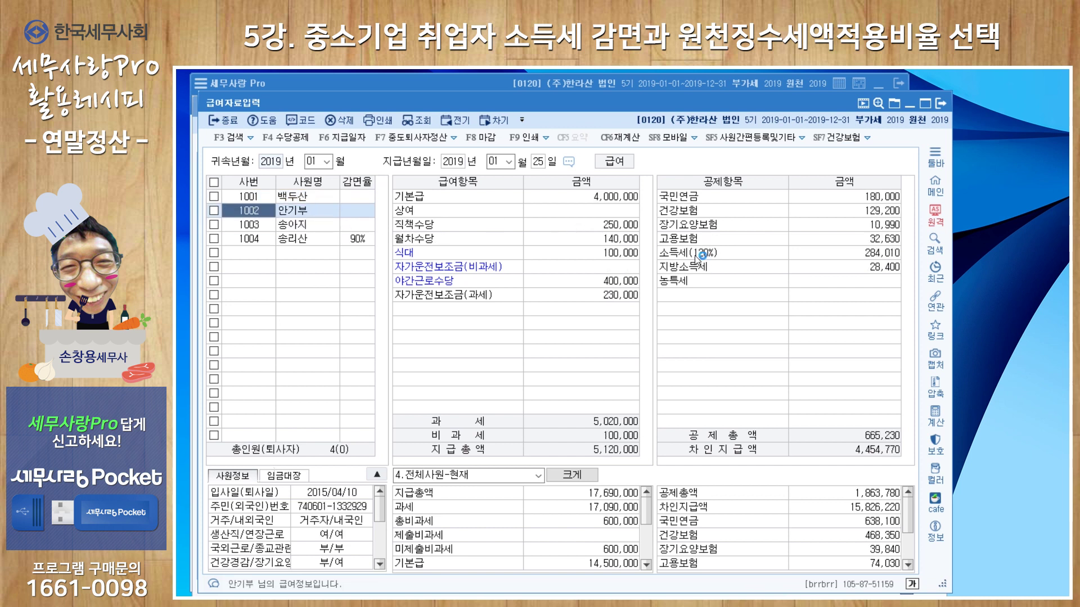
left_click(308, 226)
left_click(310, 240)
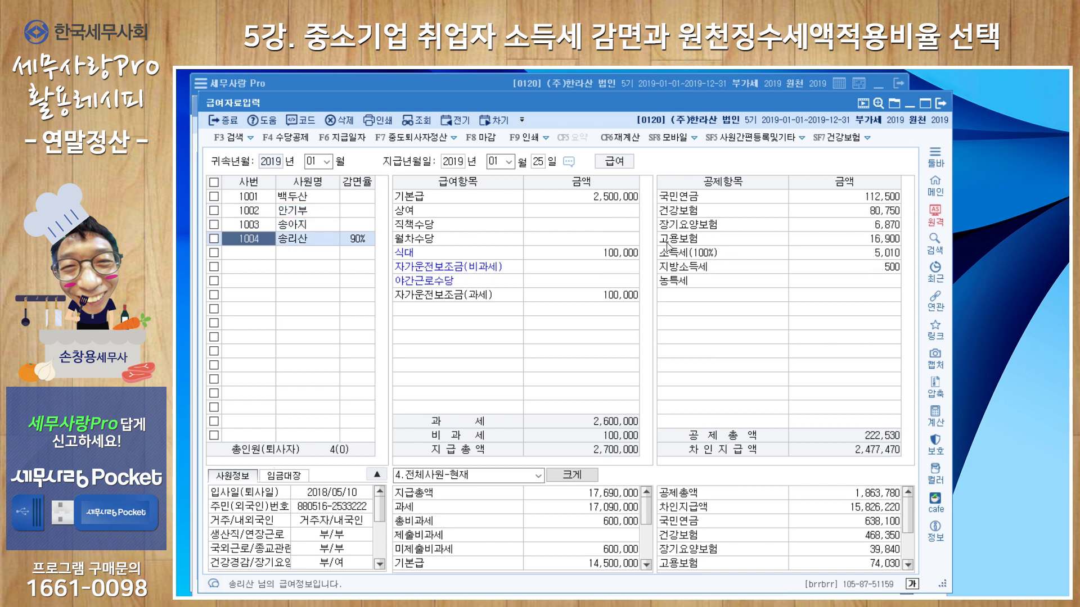